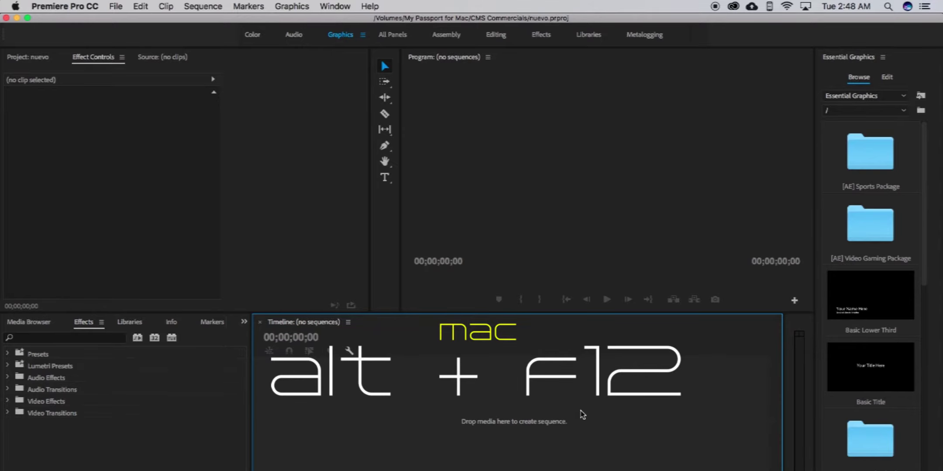
- Open the Console with Alt+F12 and switch it to Debug Database View, showing ApplicationLanguage en_EN
key(alt+F12)
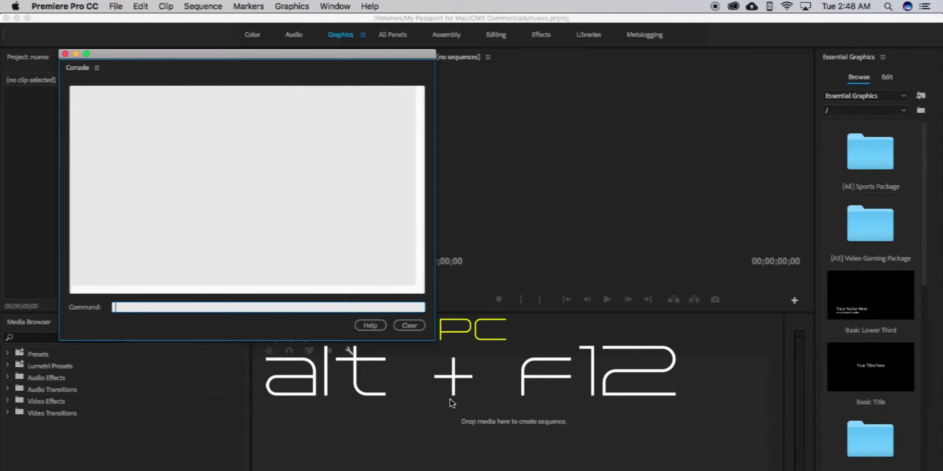
drag(122, 60, 130, 63)
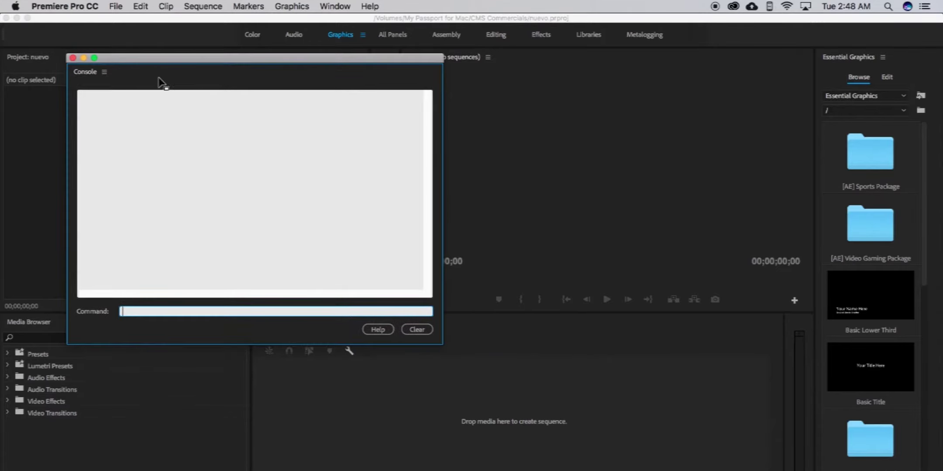
click(105, 73)
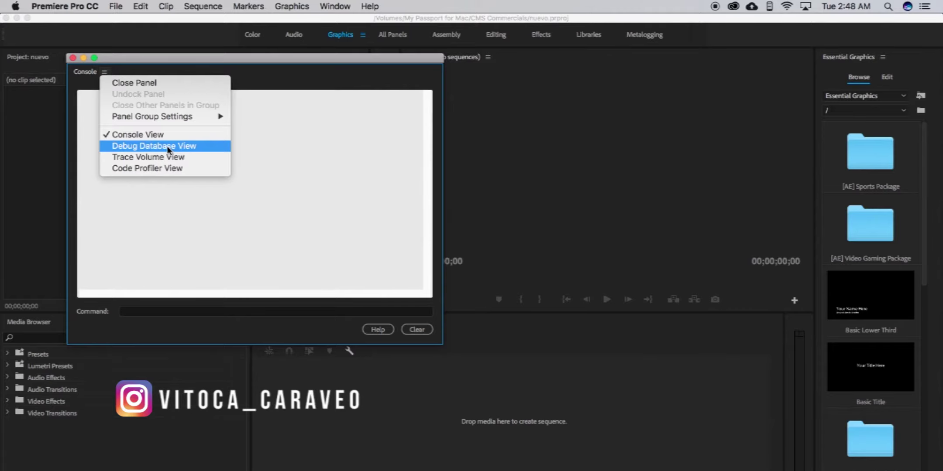
click(127, 146)
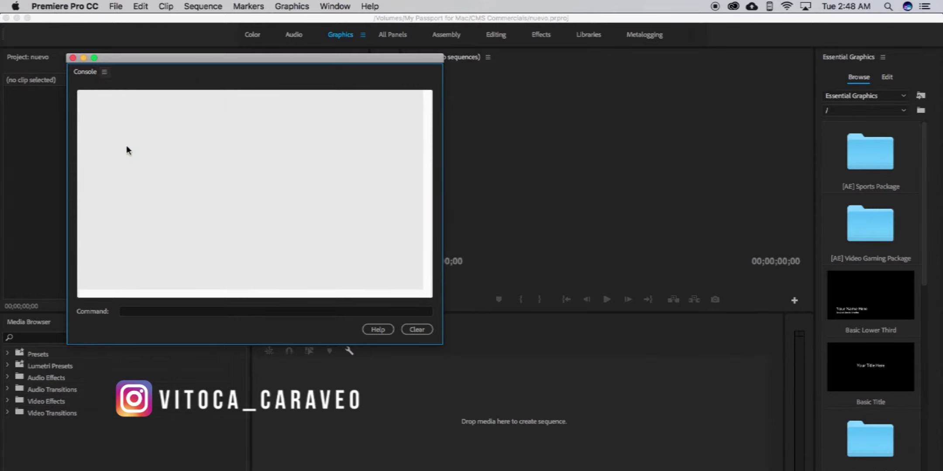
drag(248, 58, 260, 60)
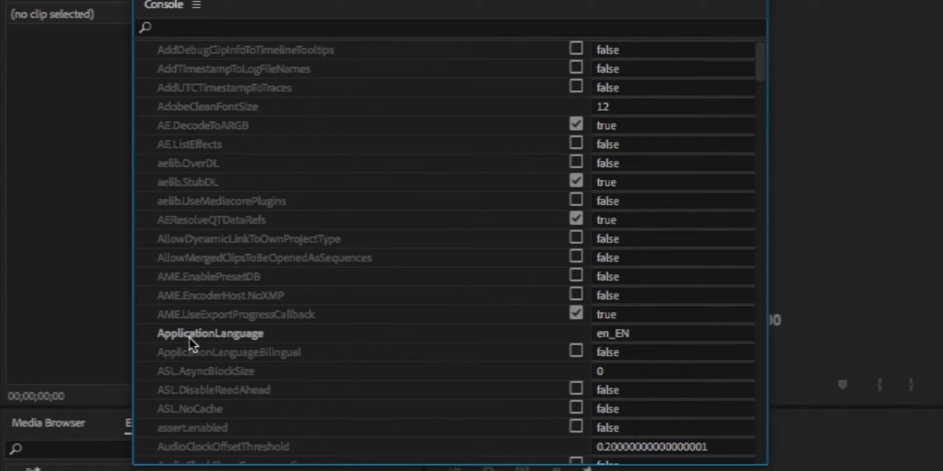
- Rewrite the ApplicationLanguage value as es_ES and commit it, then close the Console and quit Premiere Pro
click(606, 336)
click(602, 334)
text(es)
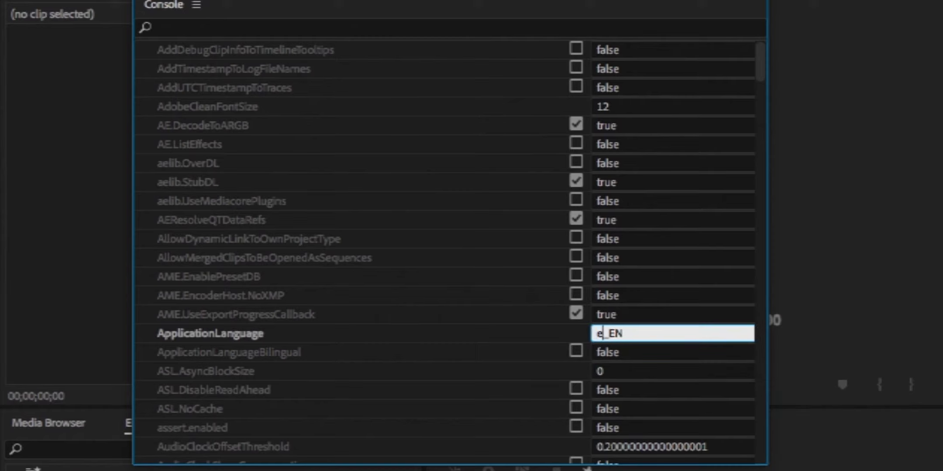
double_click(616, 334)
text(ES)
key(Return)
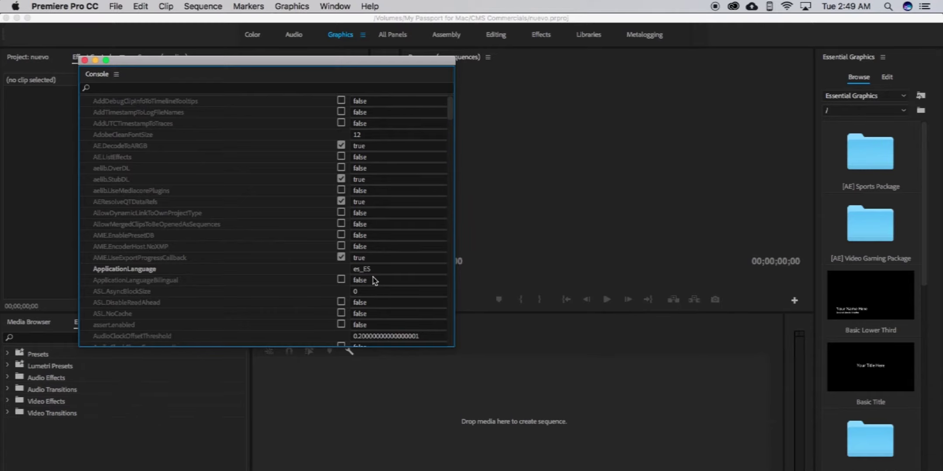
click(85, 60)
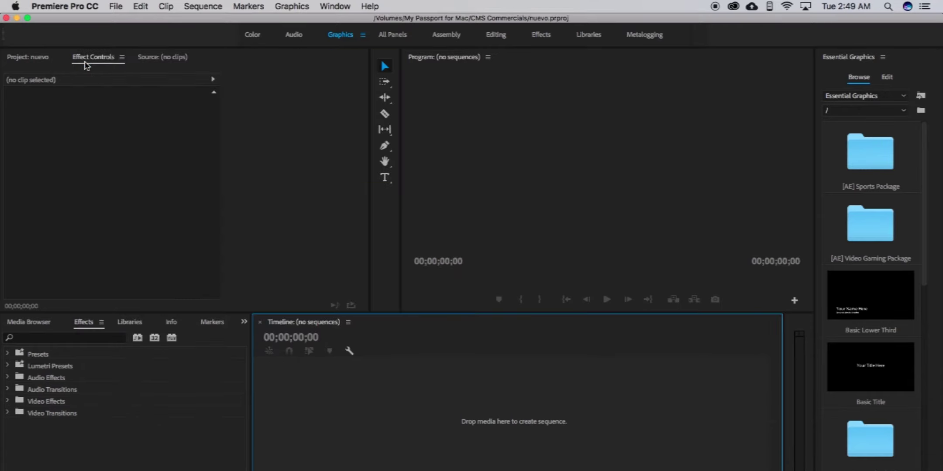
click(6, 19)
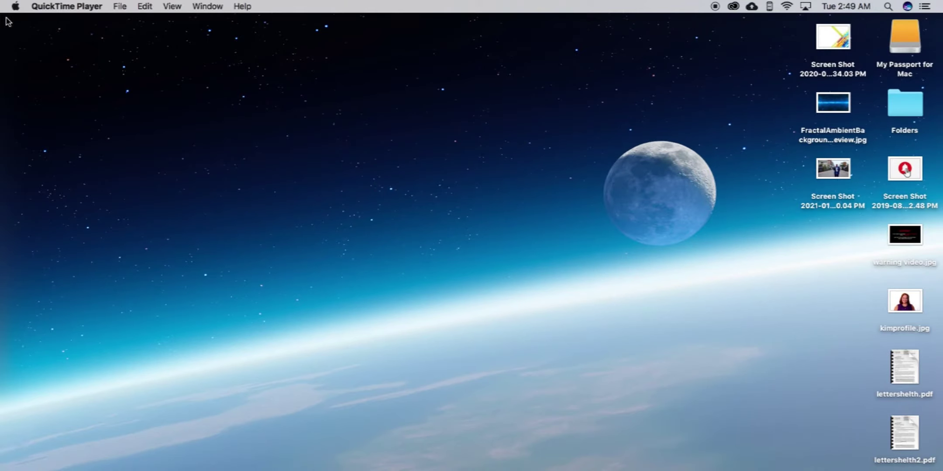
- Make Finder the frontmost application by selecting an empty spot on the desktop
click(472, 306)
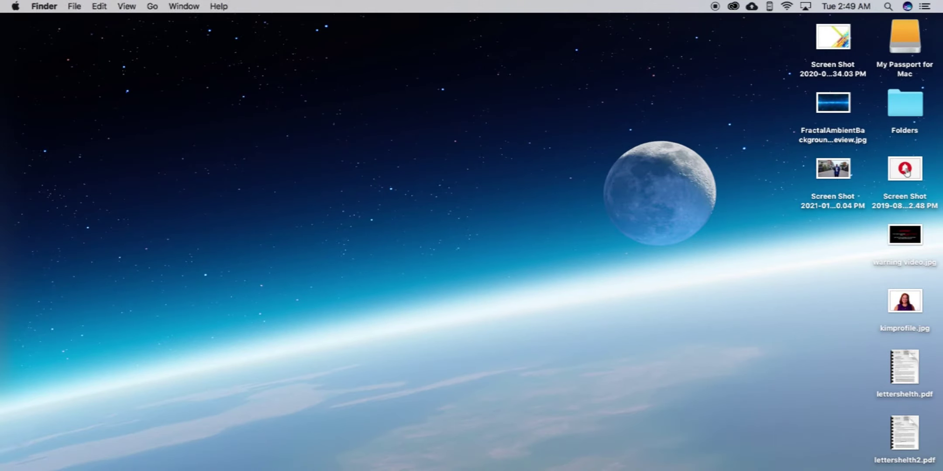